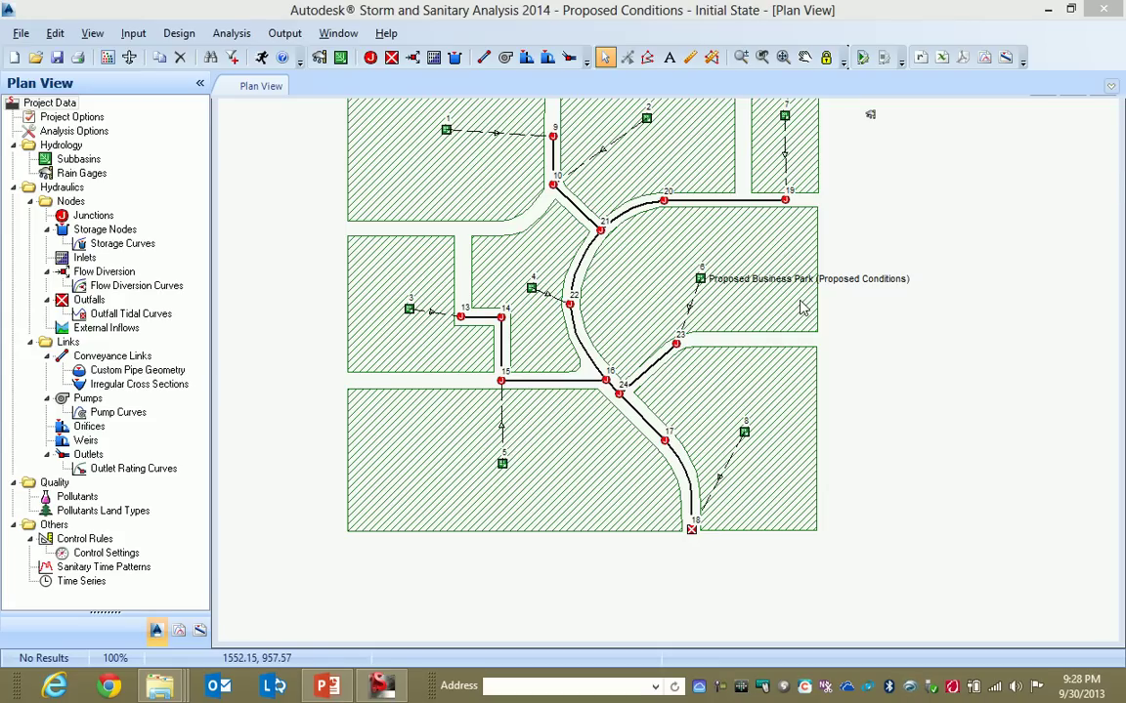
# Zoom in on node 23 and open Analysis Options from the Project Data tree
pyautogui.scroll(1, 801, 309)
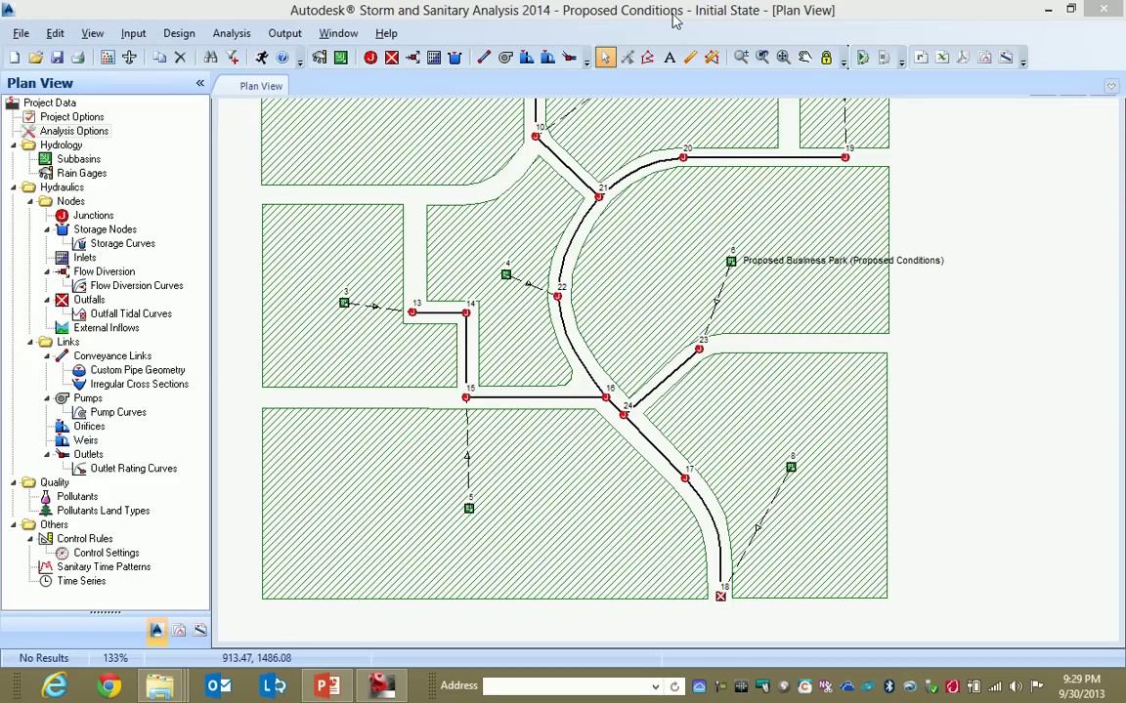
pyautogui.scroll(2, 700, 352)
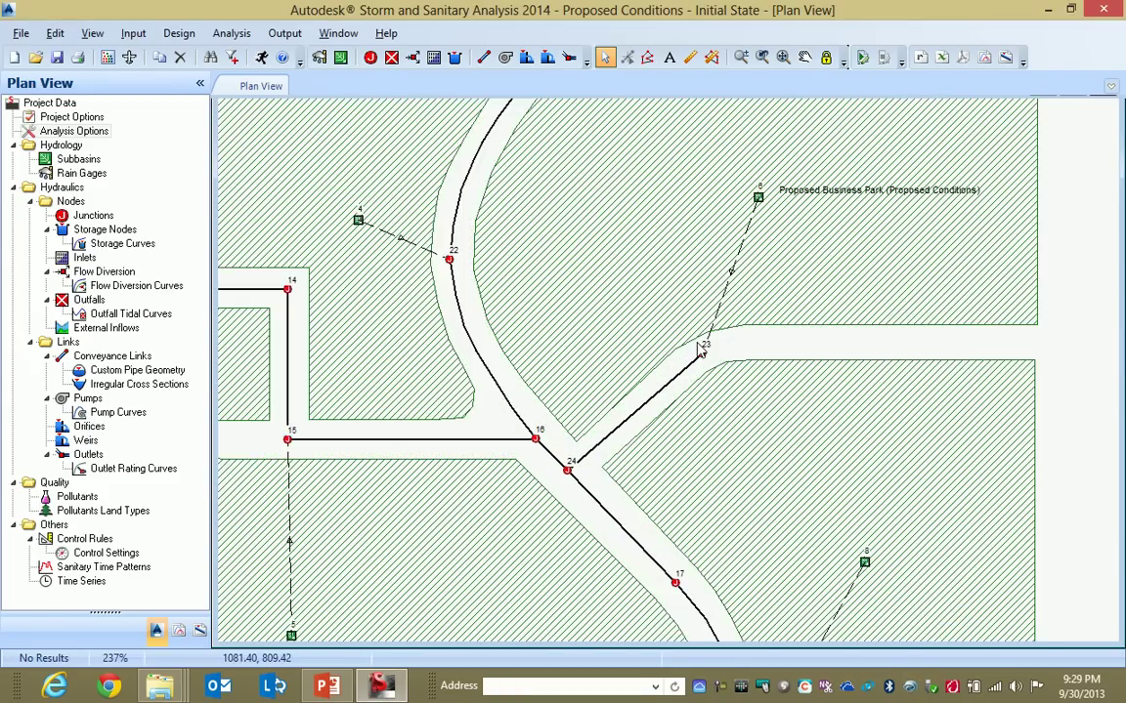
pyautogui.scroll(1, 700, 351)
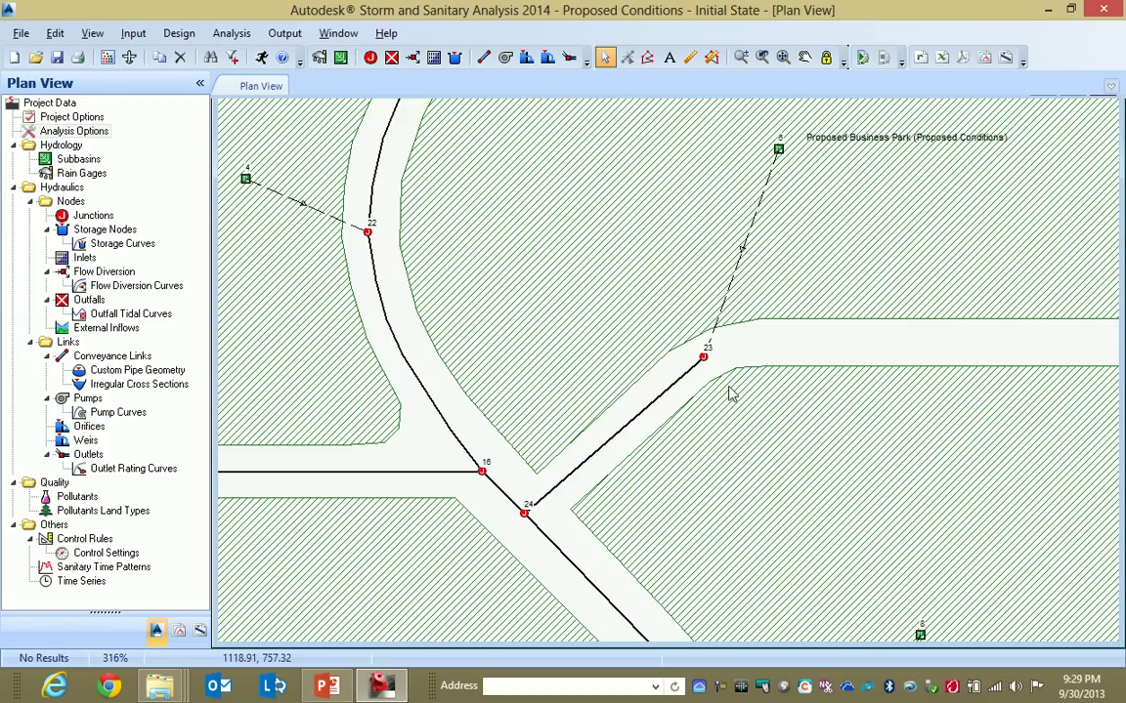
pyautogui.doubleClick(56, 138)
# On Storm Selection, choose multiple storm analysis with the 100YR-24HR storm for run 1
pyautogui.click(369, 145)
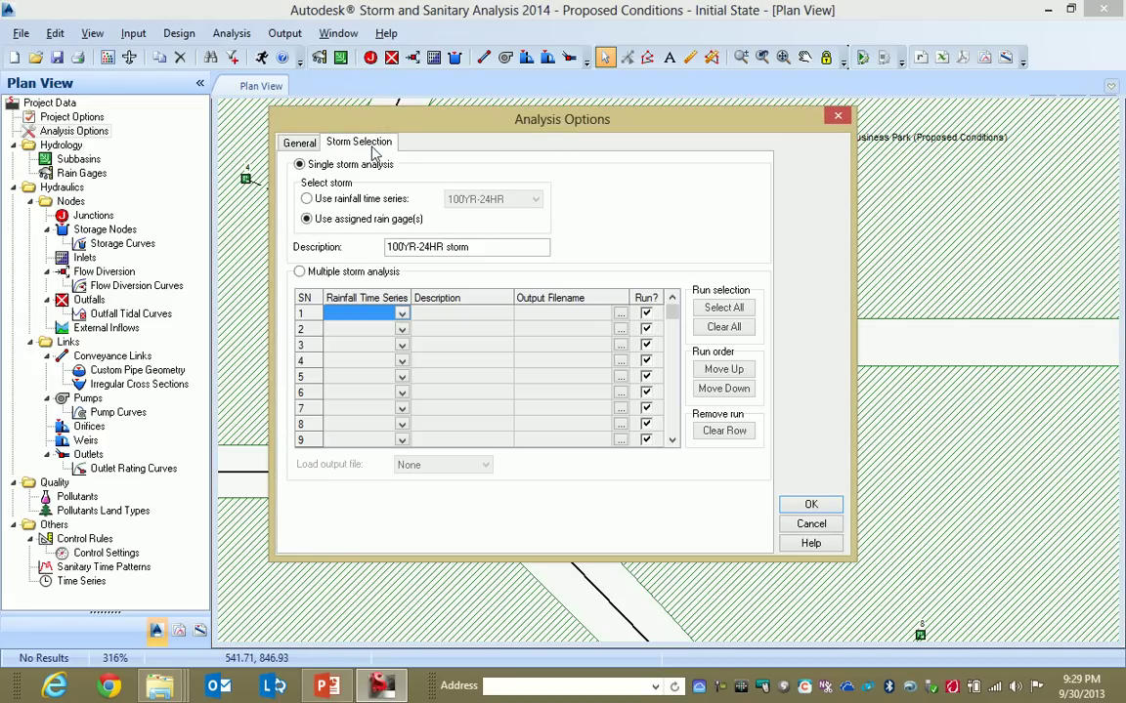
pyautogui.click(299, 271)
pyautogui.click(398, 314)
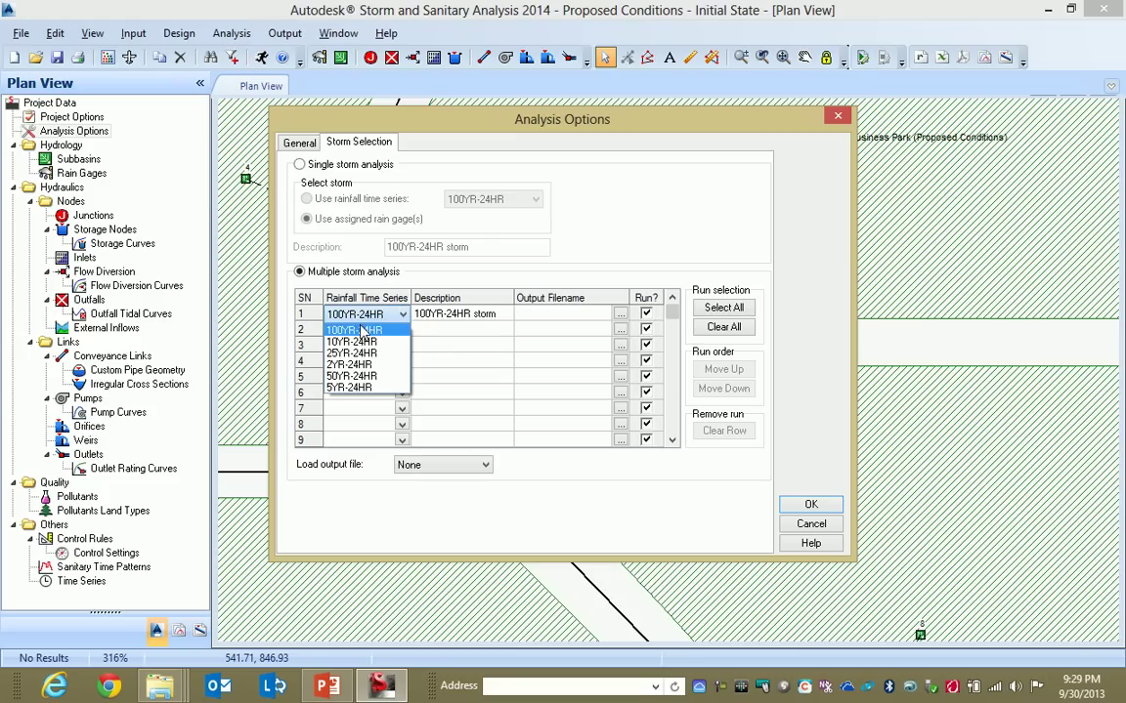
pyautogui.click(362, 328)
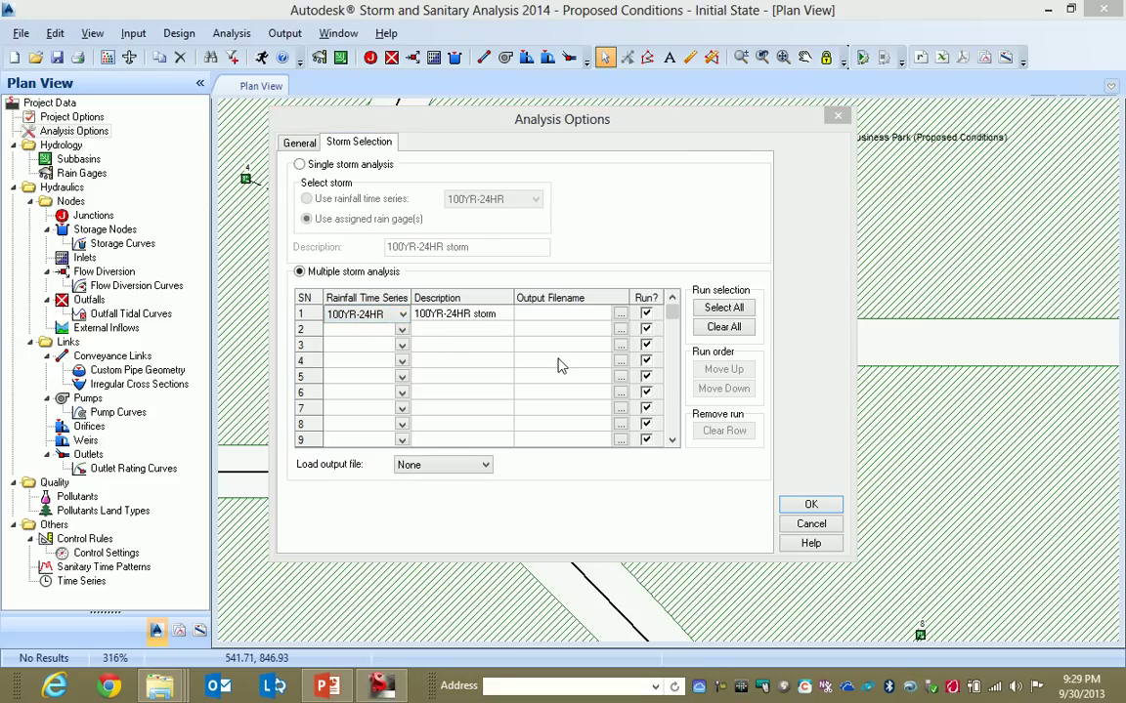
# Save run 1 results to Post_100yr.sol, overwriting the existing file, and accept the options
pyautogui.click(625, 318)
pyautogui.click(619, 318)
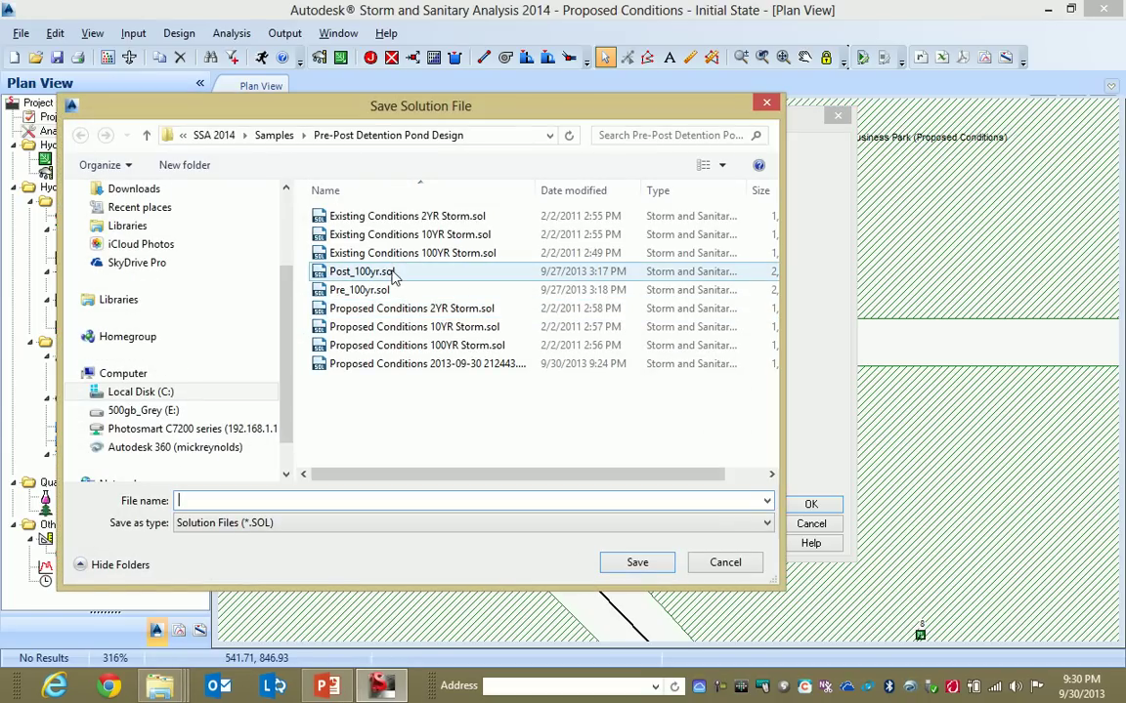
pyautogui.click(393, 278)
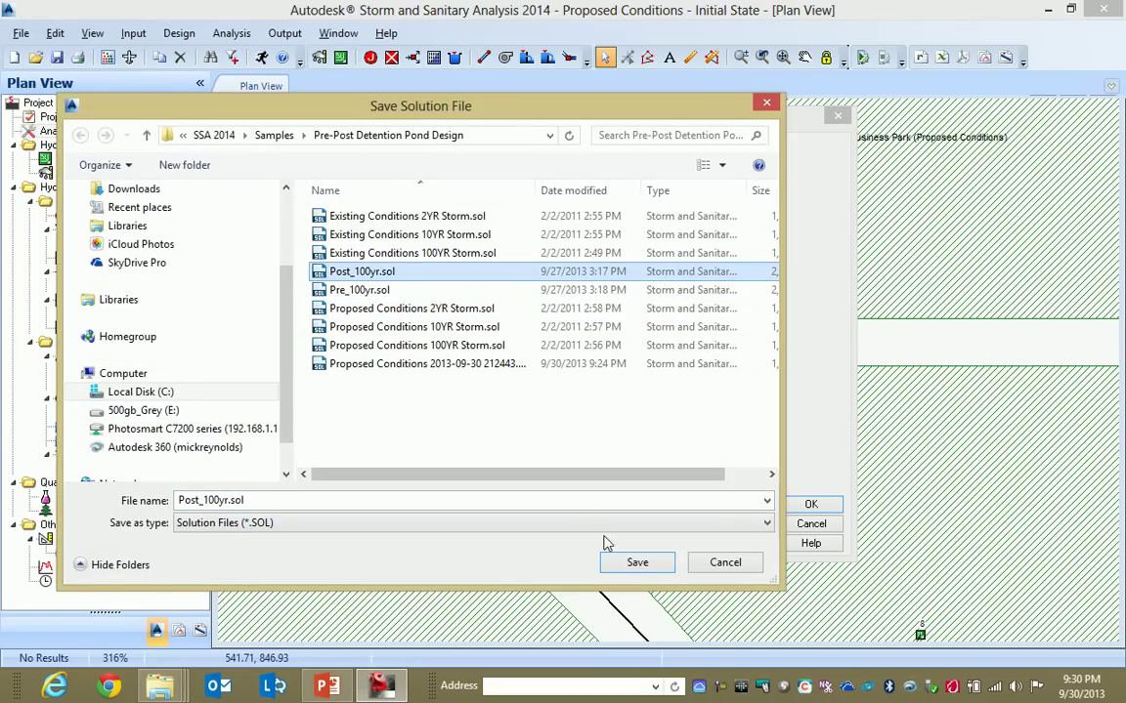
pyautogui.click(636, 565)
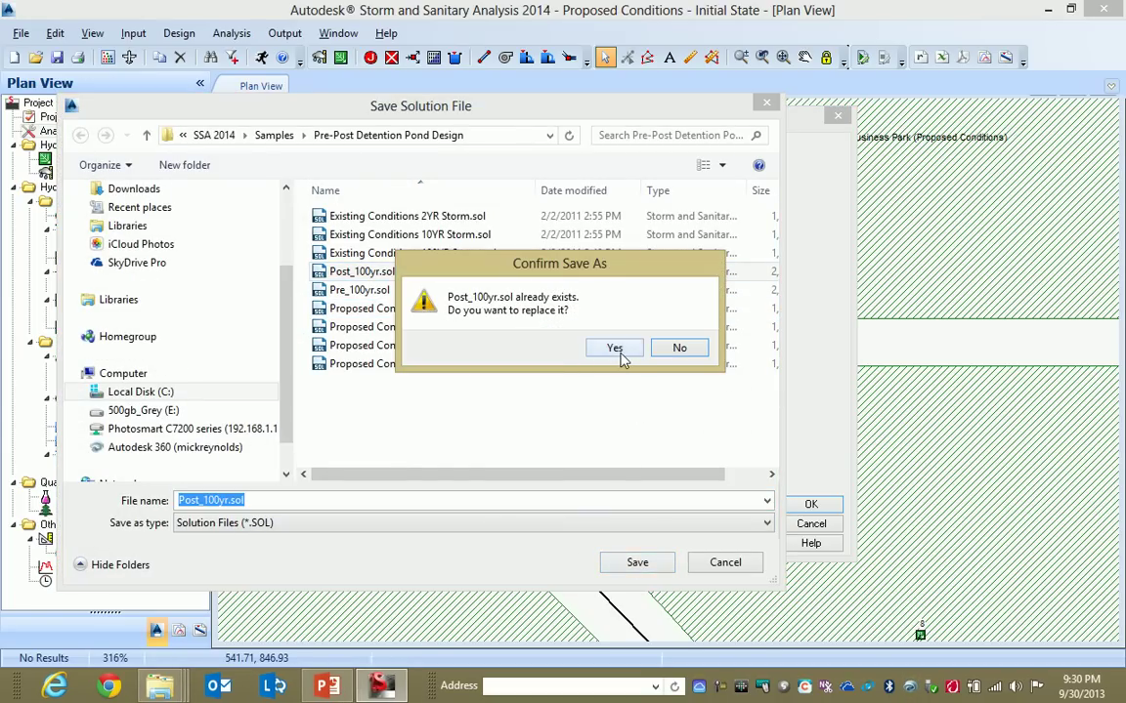
pyautogui.click(618, 349)
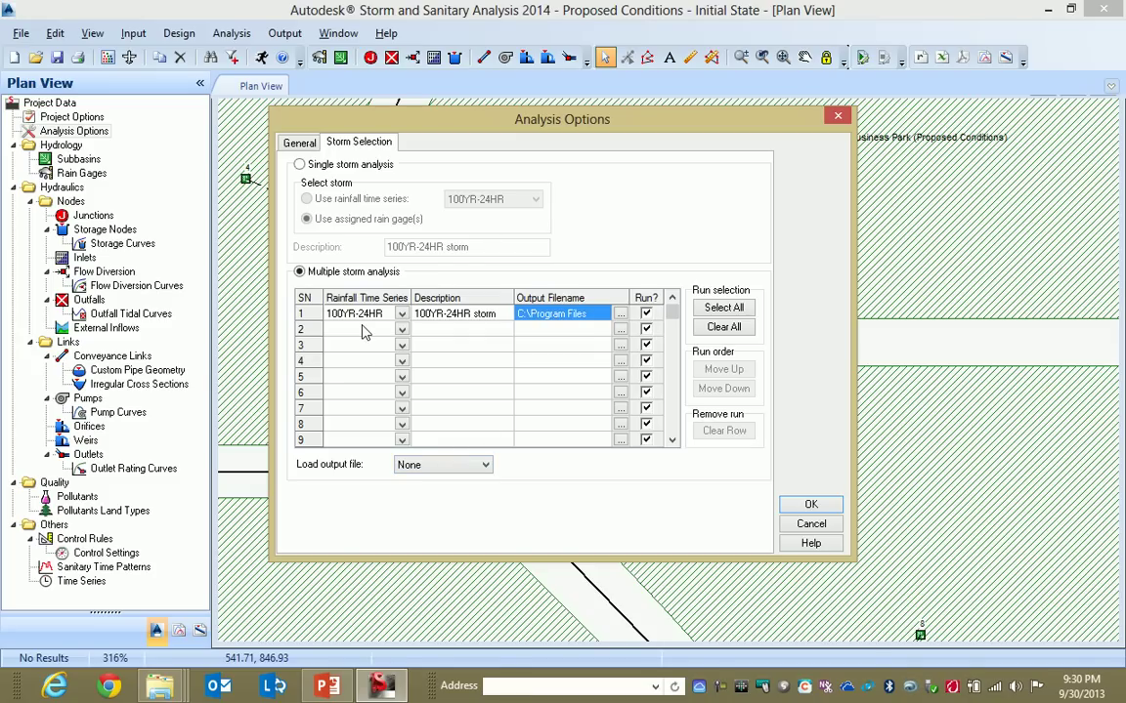
pyautogui.click(826, 510)
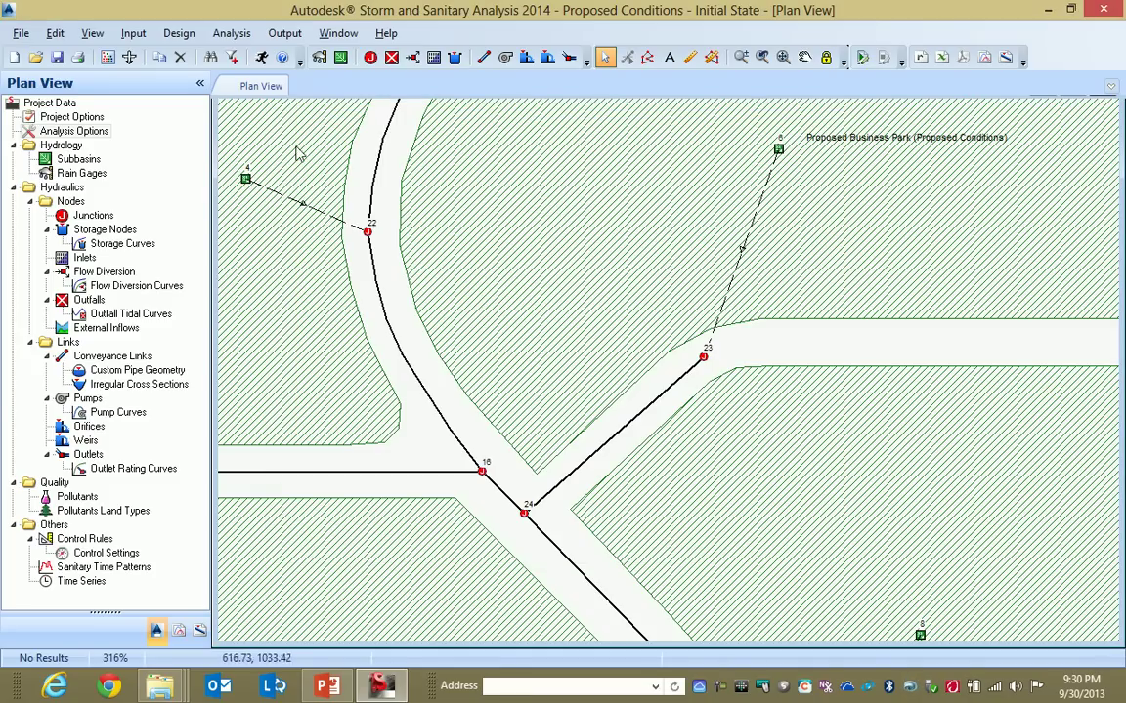
# Run the proposed-conditions analysis and dismiss the completion summary
pyautogui.click(233, 57)
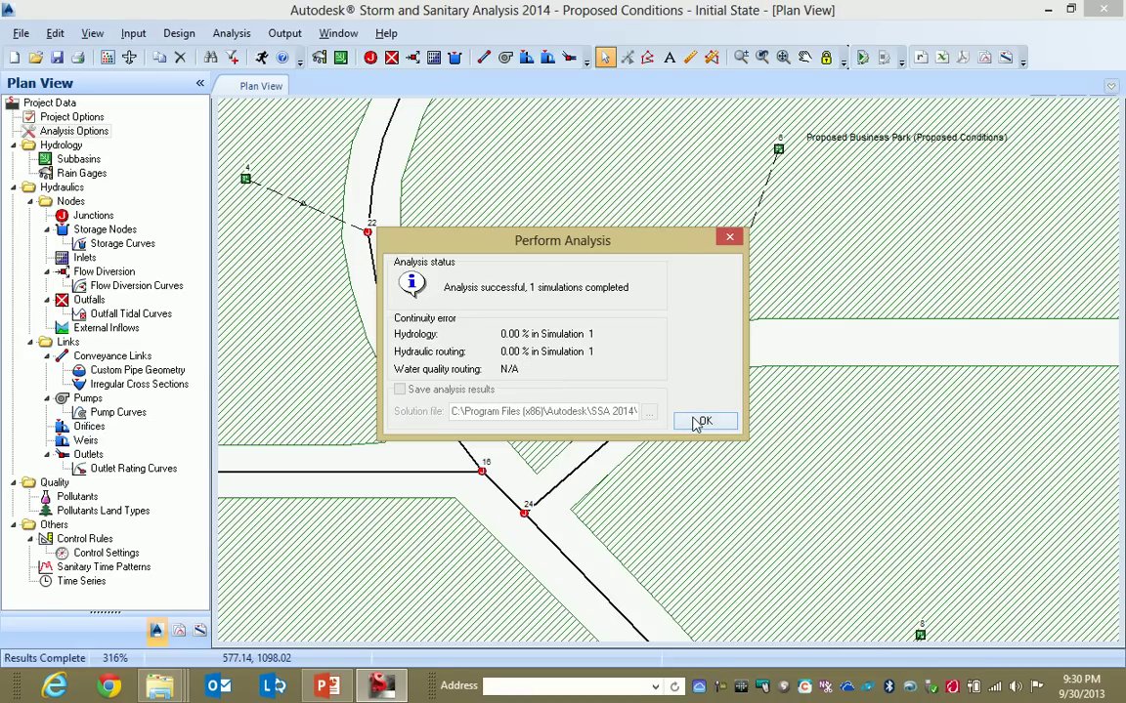
pyautogui.click(704, 420)
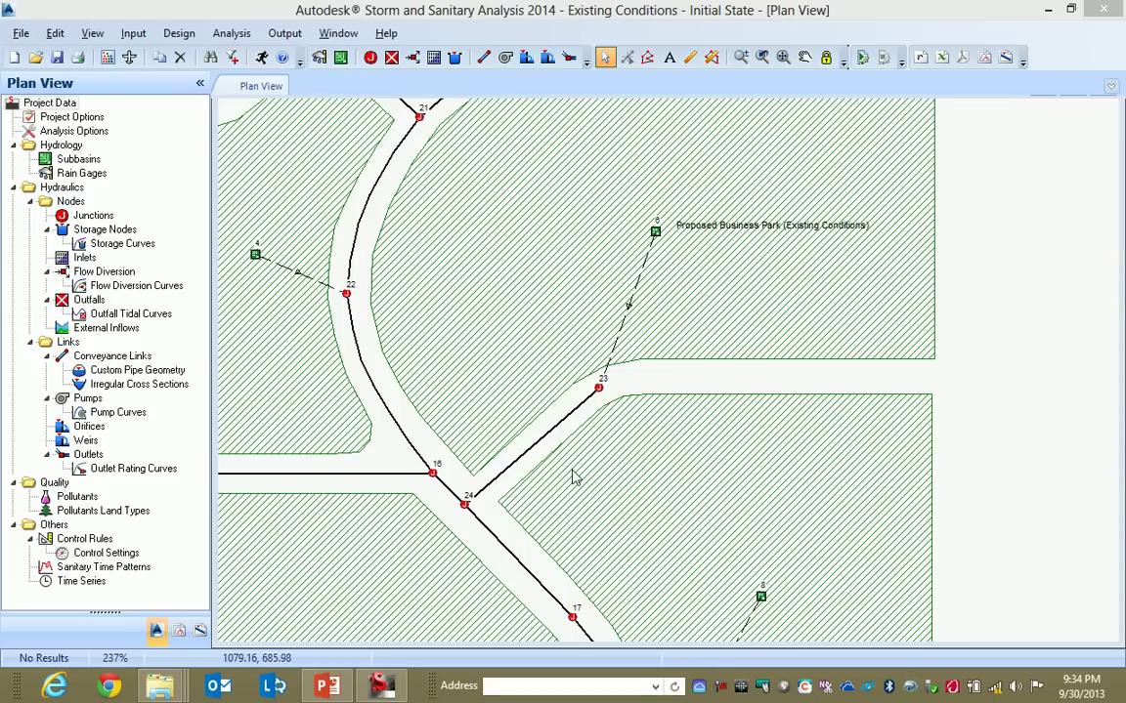
# In the existing model's Analysis Options, set a multiple-storm run using 100YR-24HR for run 1
pyautogui.doubleClick(76, 130)
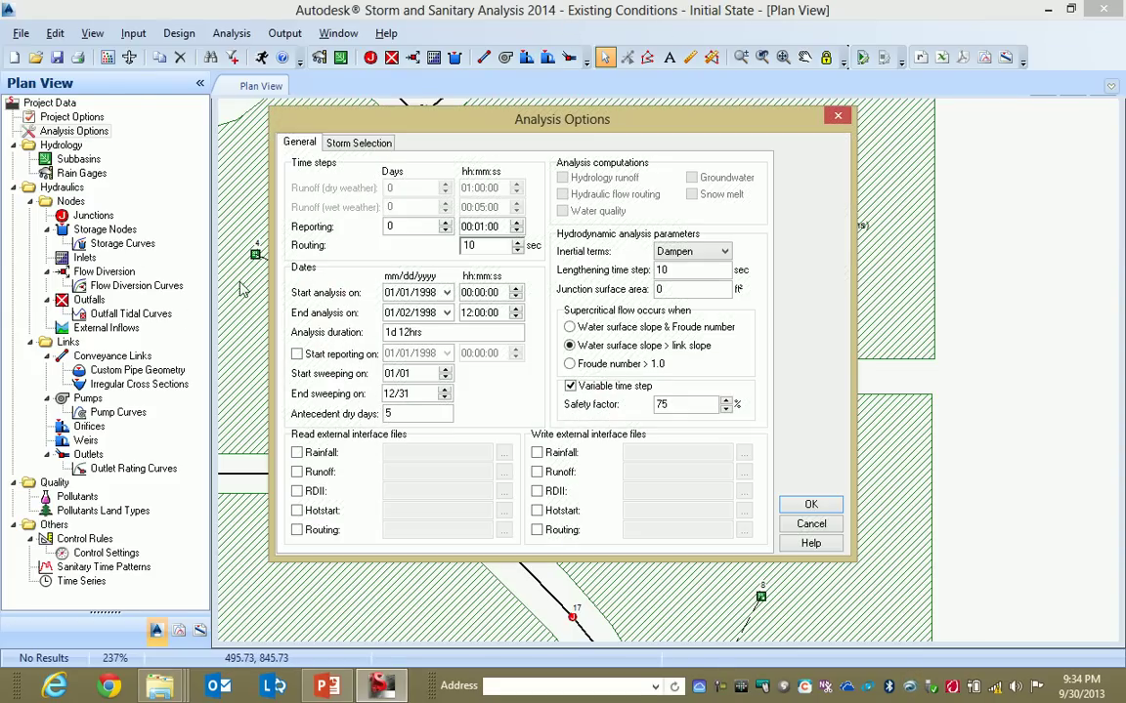
pyautogui.click(337, 143)
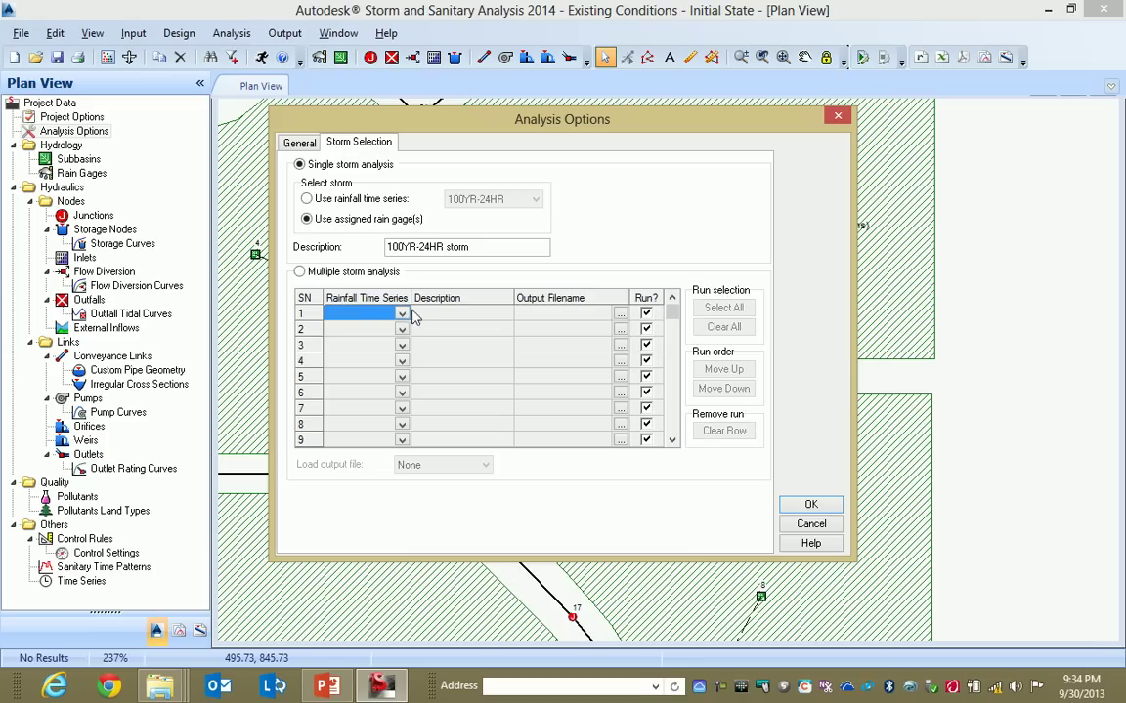
pyautogui.click(299, 271)
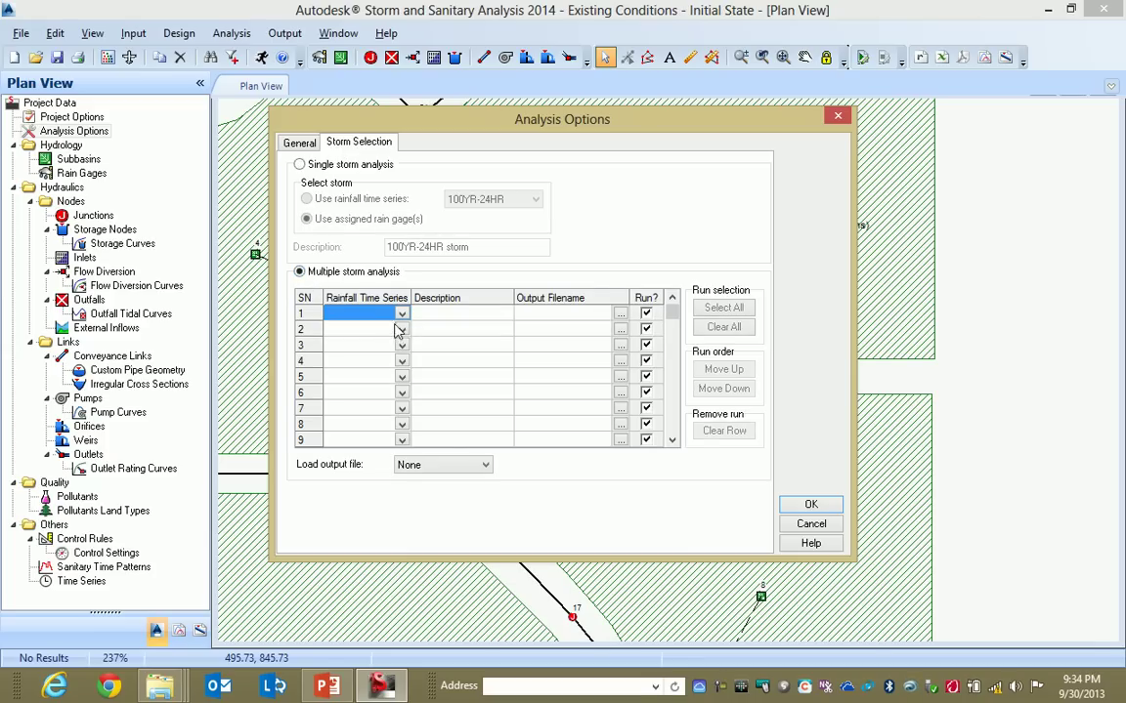
pyautogui.click(402, 315)
pyautogui.click(378, 329)
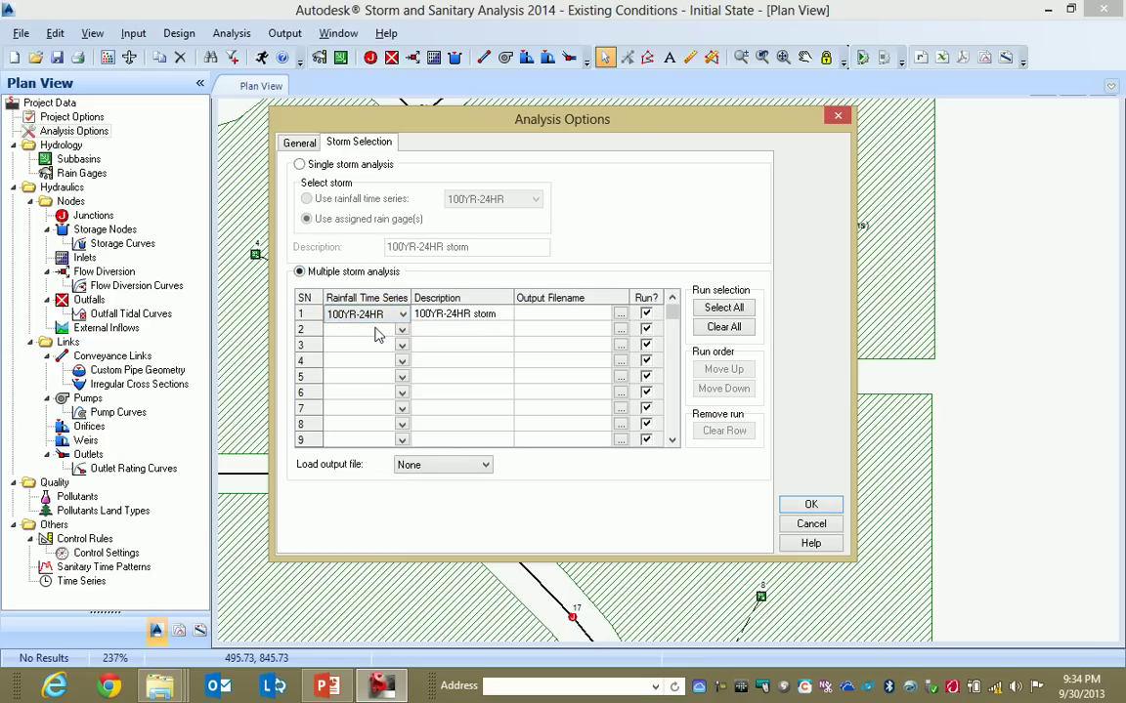
# Save run results to Pre_100yr.sol, replacing it, load the 100YR-24HR output, and accept
pyautogui.click(621, 313)
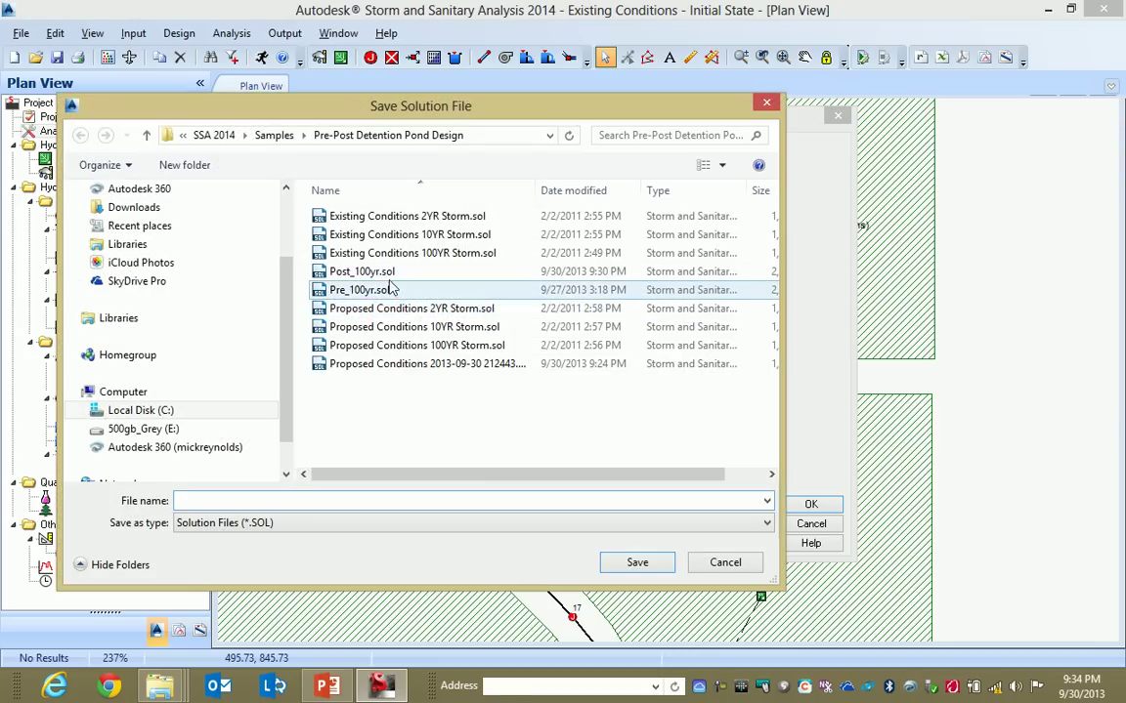
pyautogui.click(386, 291)
pyautogui.click(636, 562)
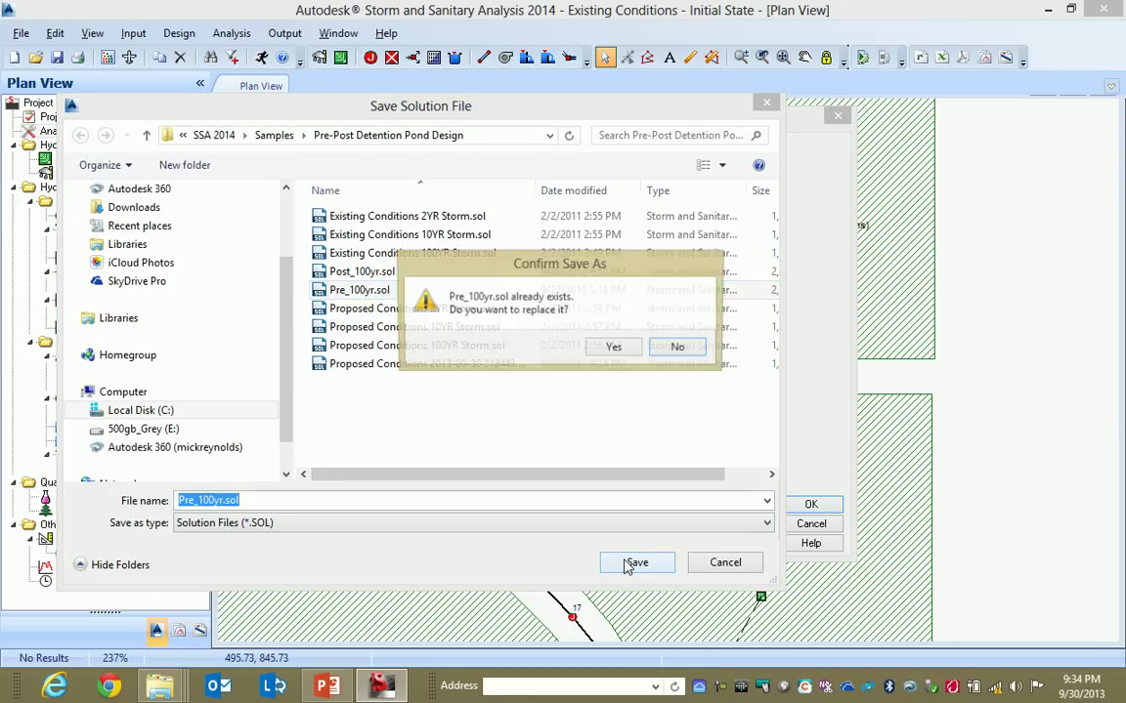
pyautogui.click(618, 349)
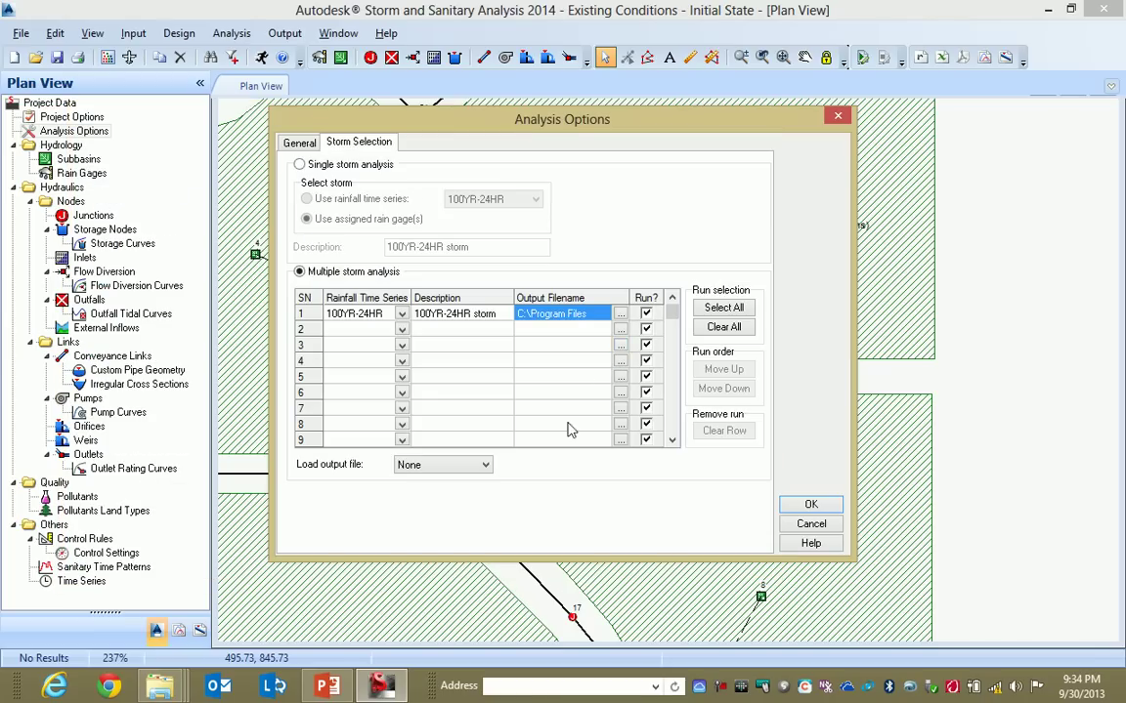
pyautogui.click(458, 465)
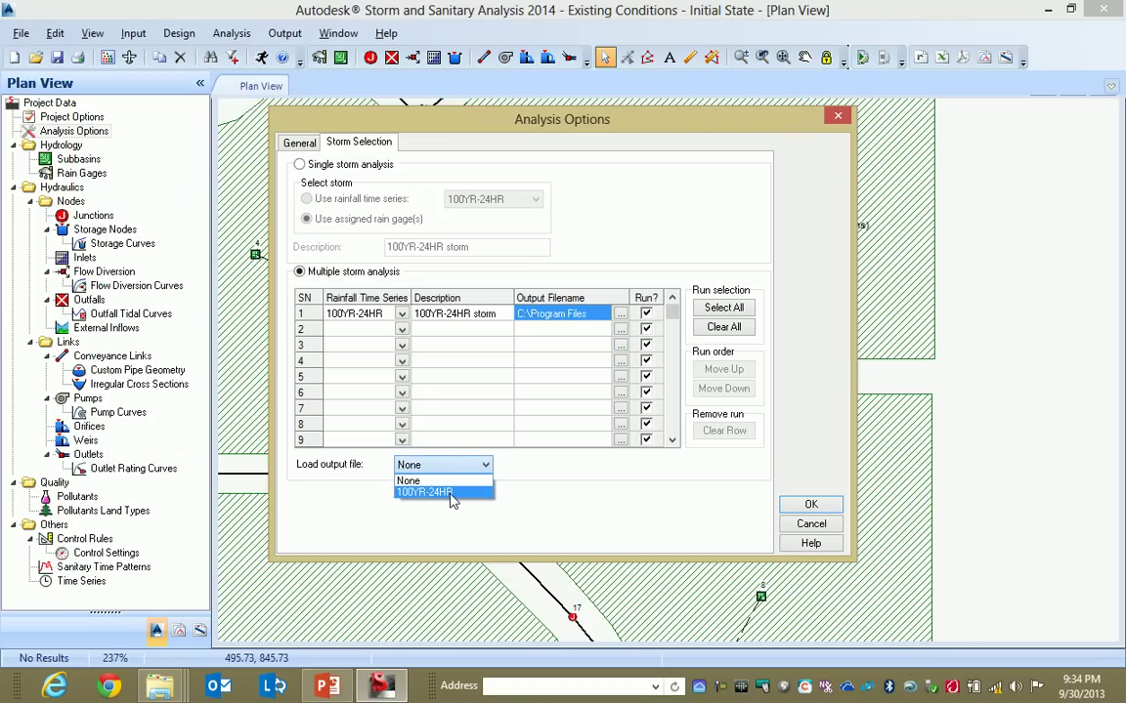
pyautogui.click(426, 493)
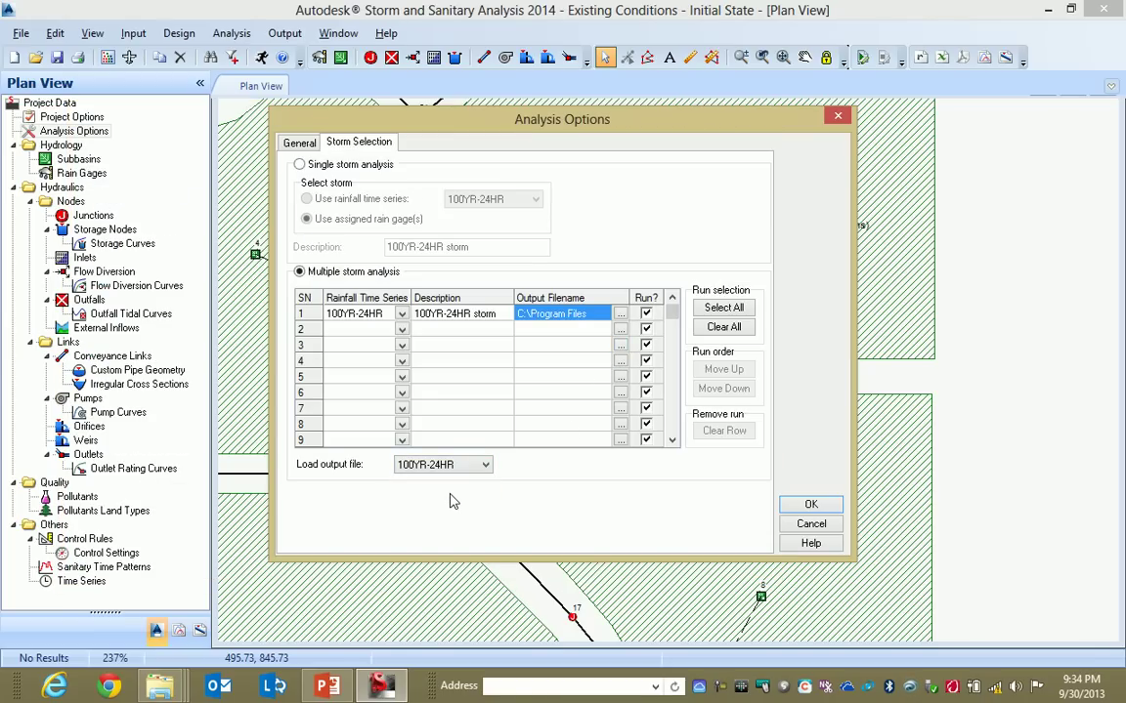
pyautogui.click(807, 505)
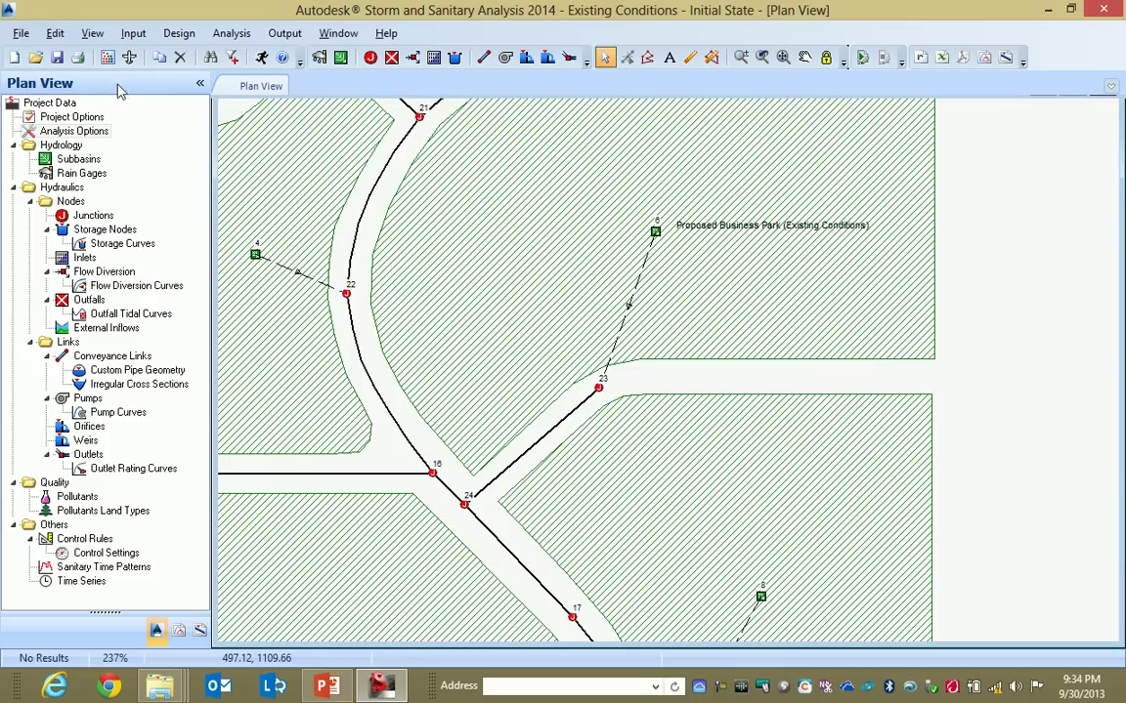
# Run the existing-conditions analysis and dismiss the successful results summary
pyautogui.click(262, 57)
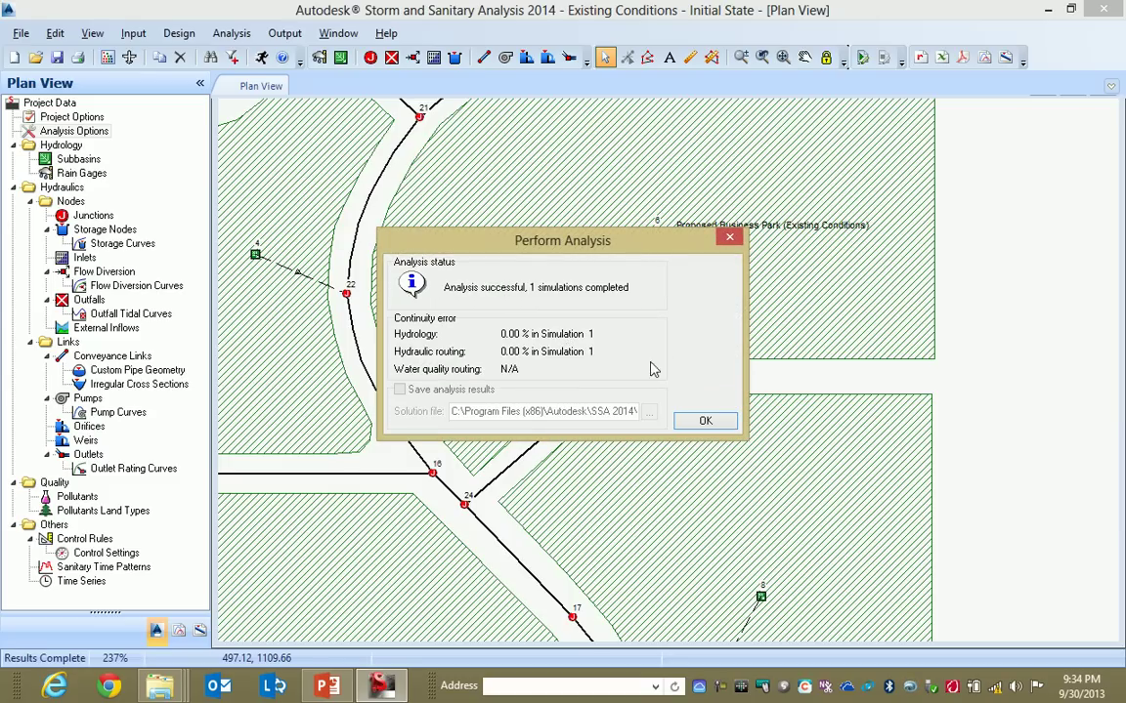
pyautogui.click(724, 421)
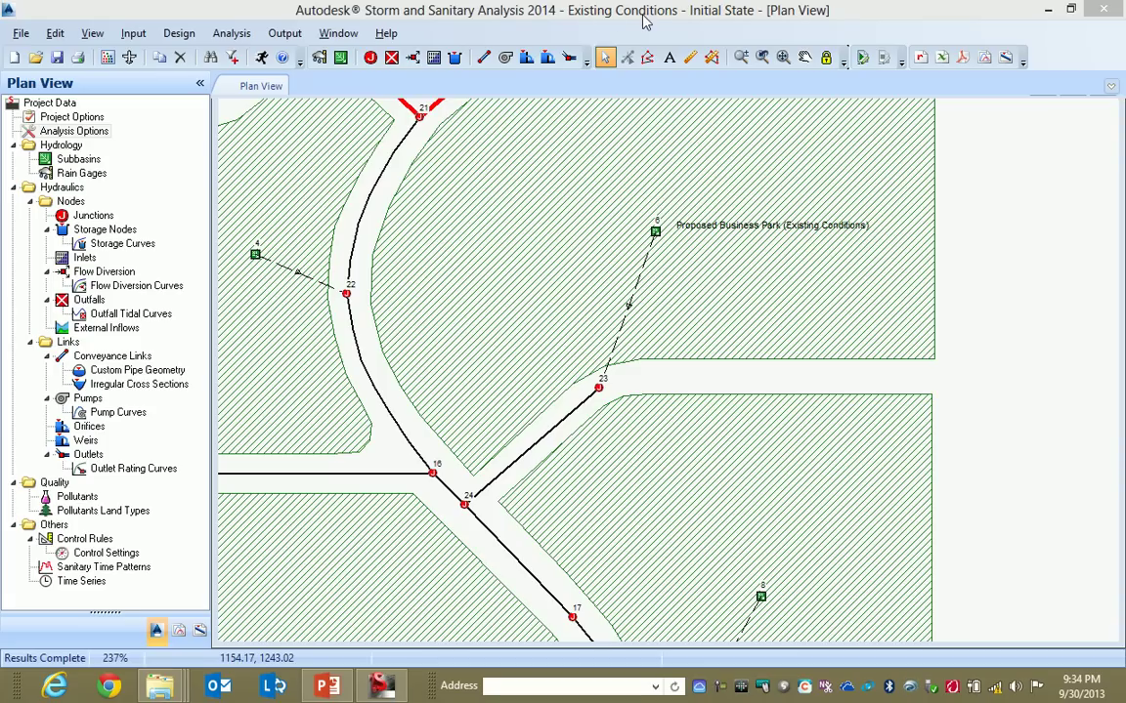
# Plot Nodes > Total Inflow for junction 23 and zoom onto its 24.71 cfs peak
pyautogui.click(177, 633)
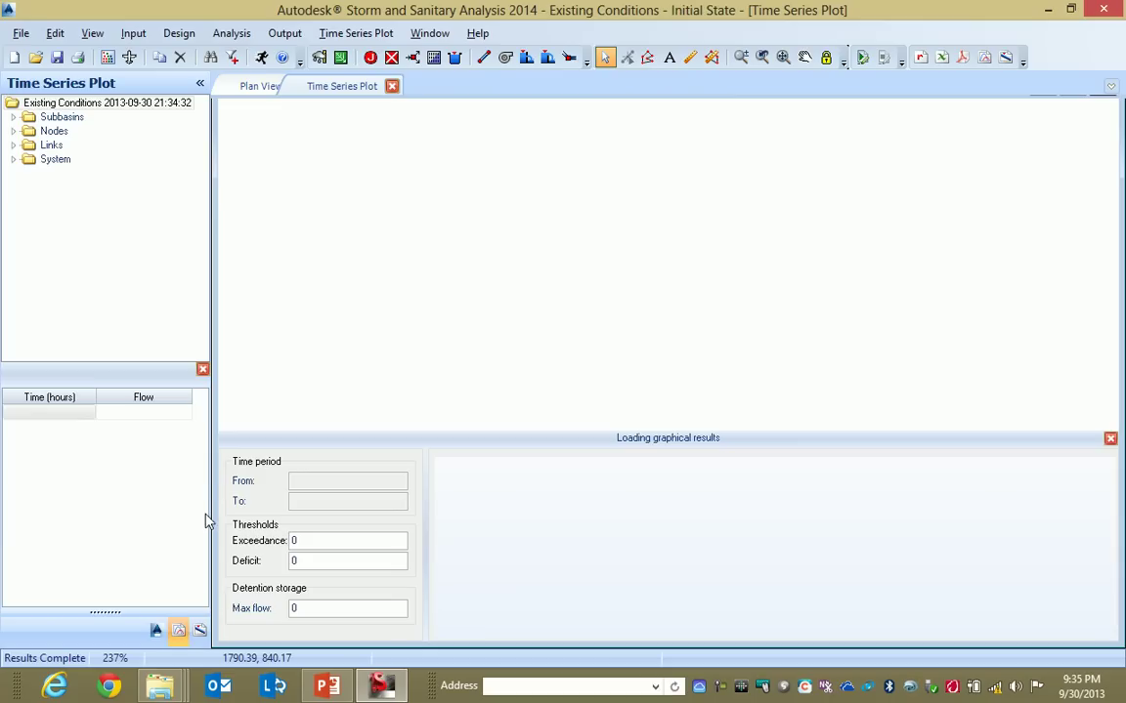
pyautogui.click(15, 131)
pyautogui.click(41, 147)
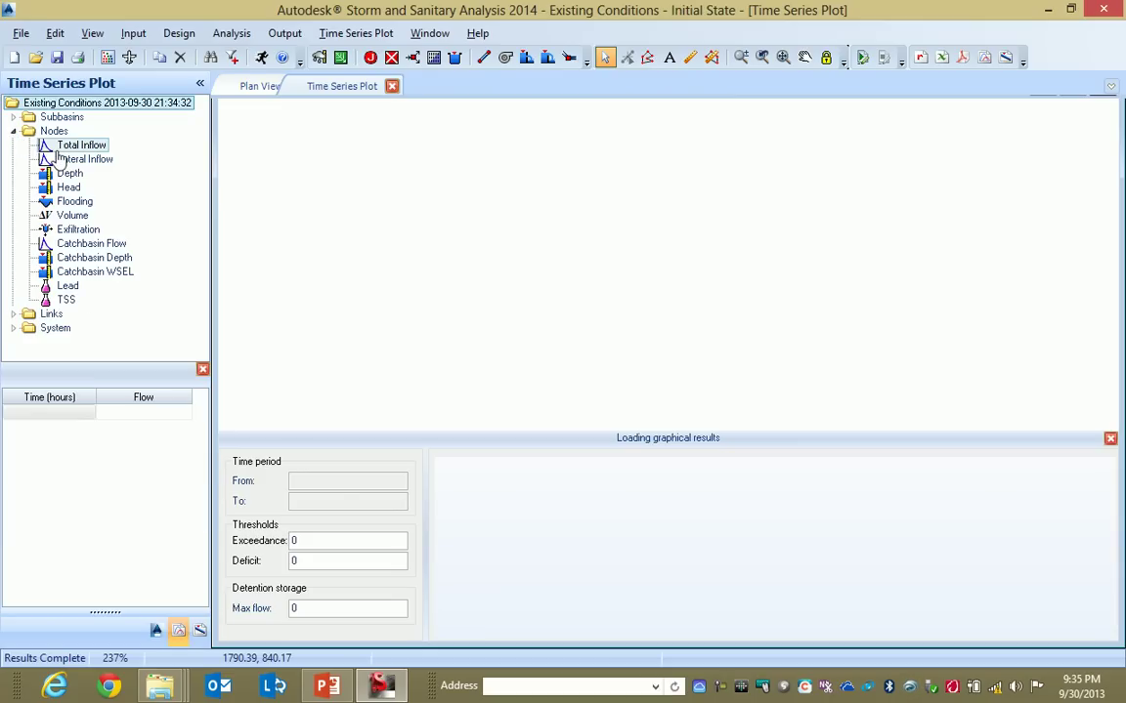
pyautogui.click(31, 144)
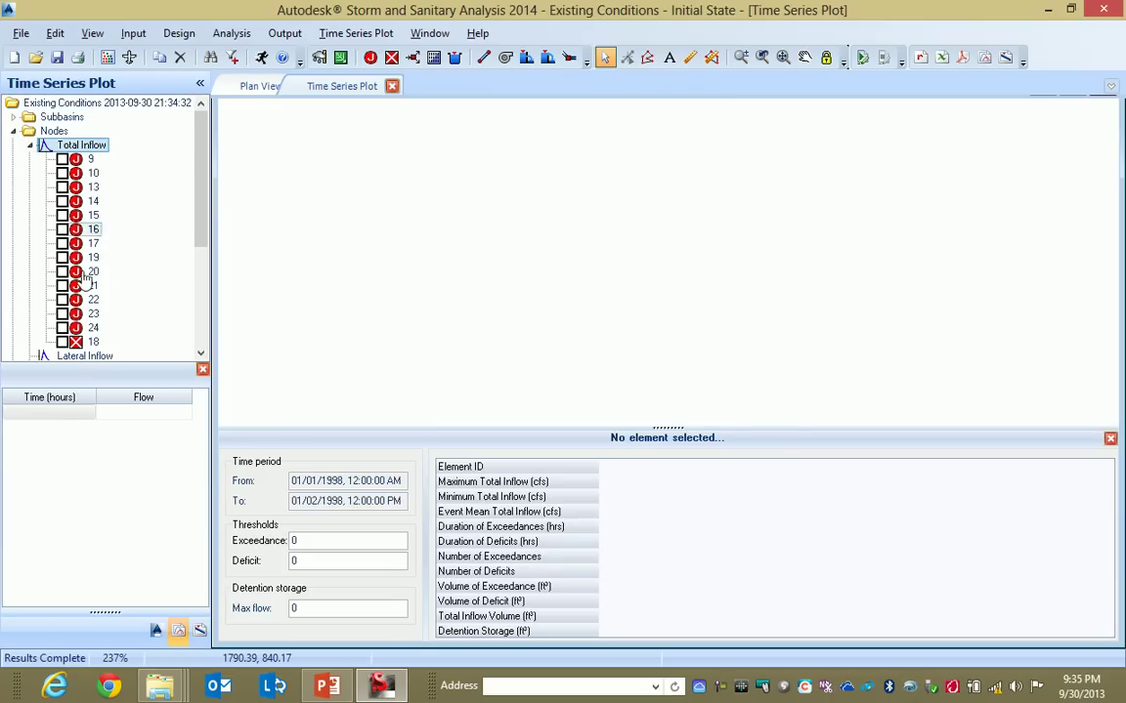
pyautogui.click(63, 313)
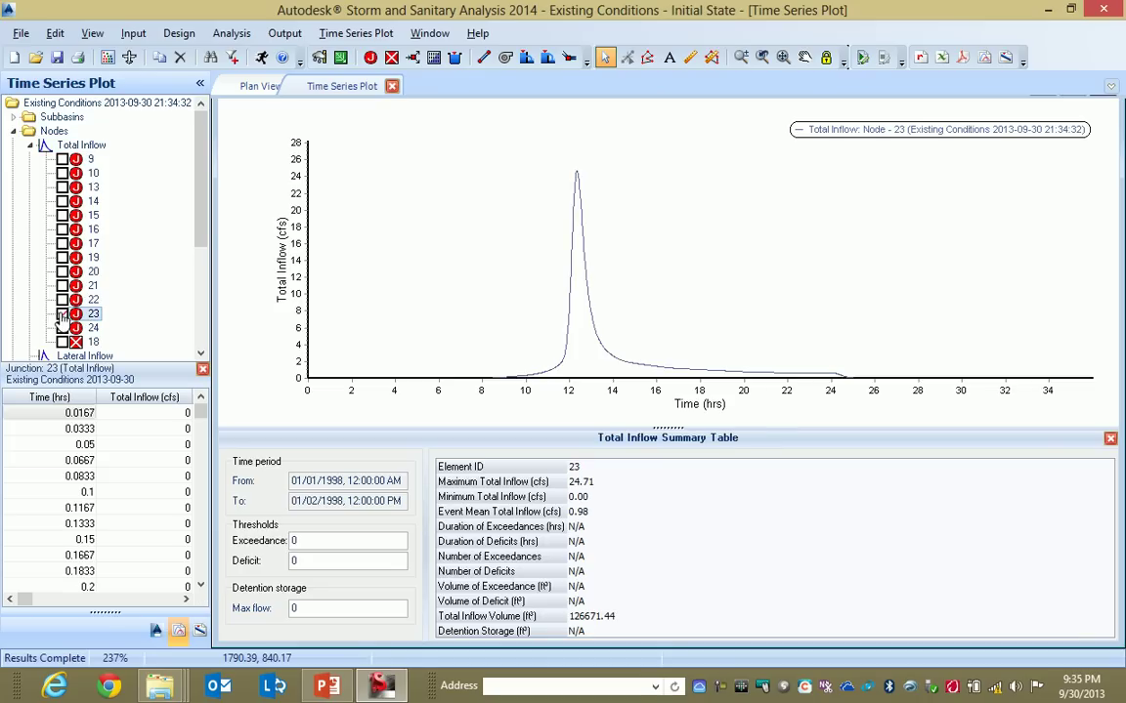
pyautogui.scroll(2, 684, 282)
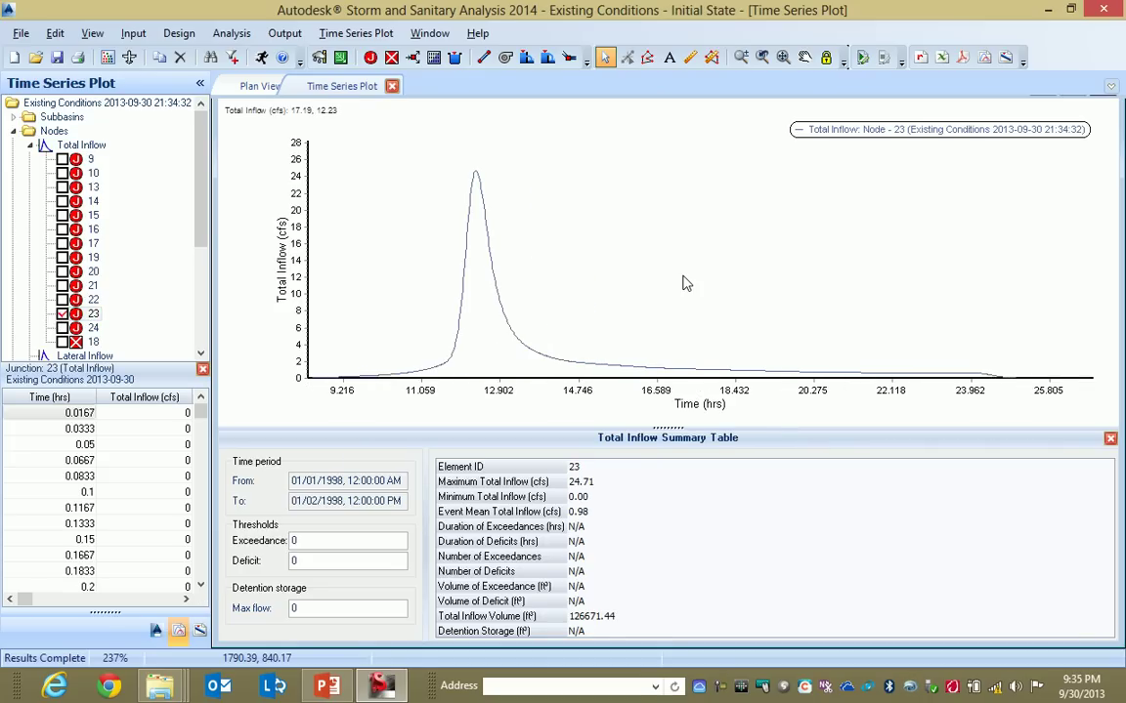
pyautogui.moveTo(653, 323); pyautogui.dragTo(879, 302)
pyautogui.scroll(4, 827, 294)
pyautogui.scroll(1, 882, 290)
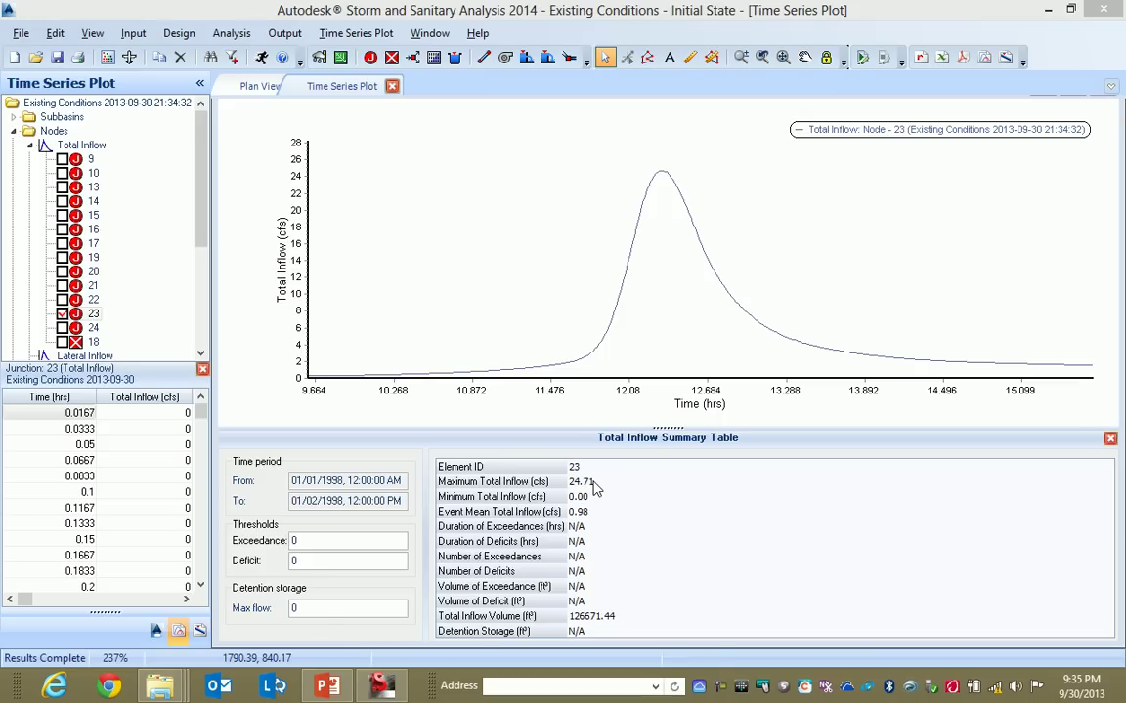
# Open the Post_100yr.sol solution into the time series plot
pyautogui.click(355, 35)
pyautogui.click(375, 55)
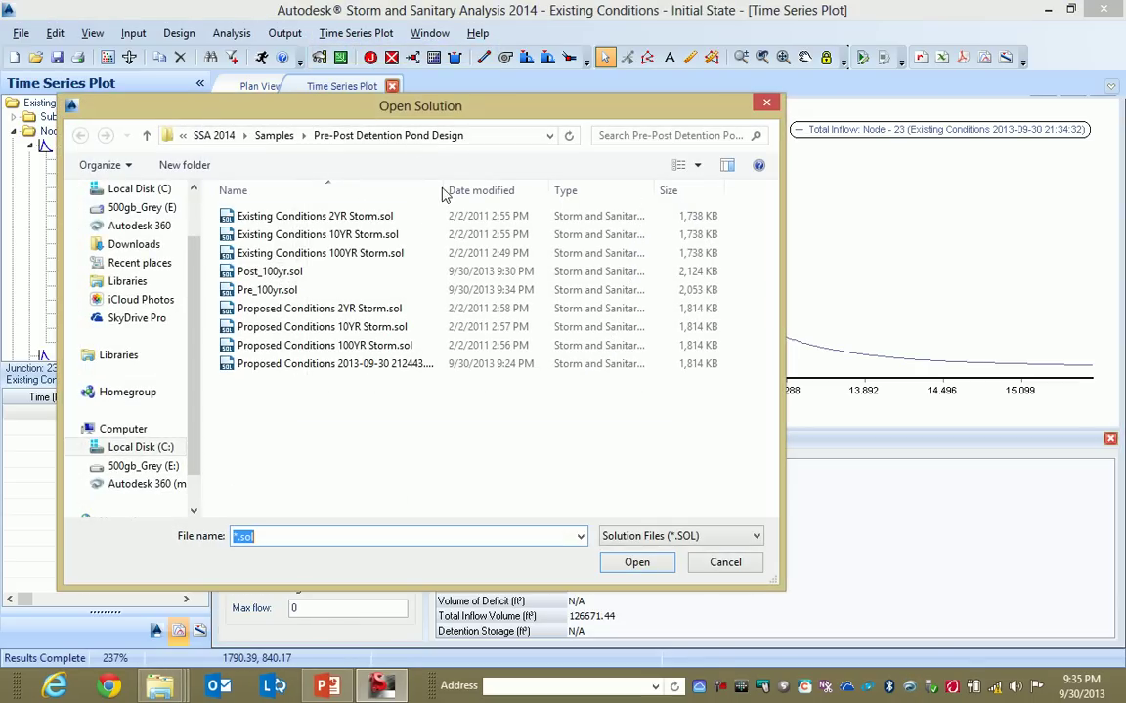
pyautogui.click(294, 272)
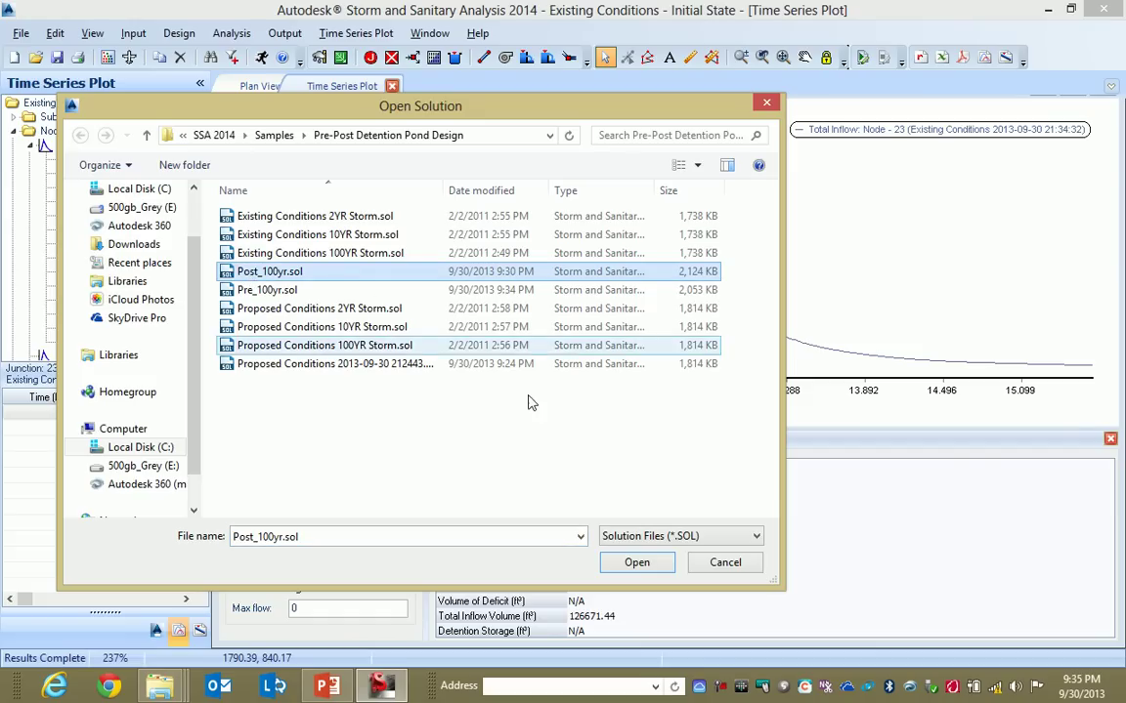
pyautogui.click(636, 562)
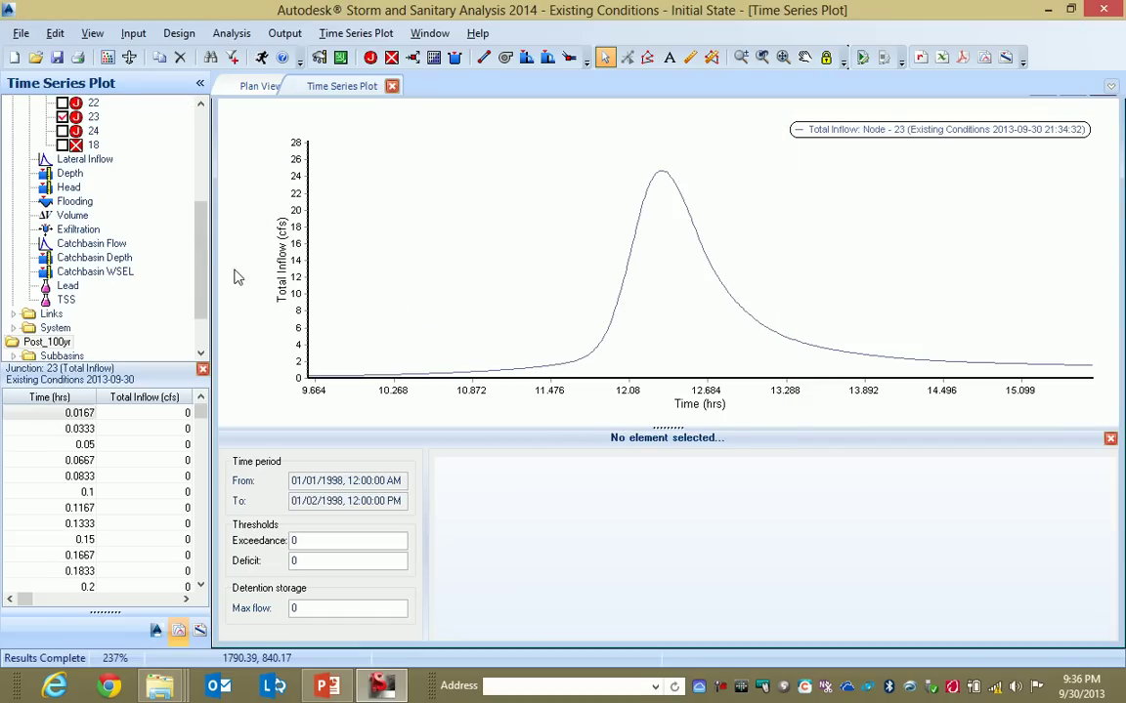
# Expand Post_100yr > Nodes > Total Inflow to list its junctions
pyautogui.moveTo(202, 251); pyautogui.dragTo(202, 298)
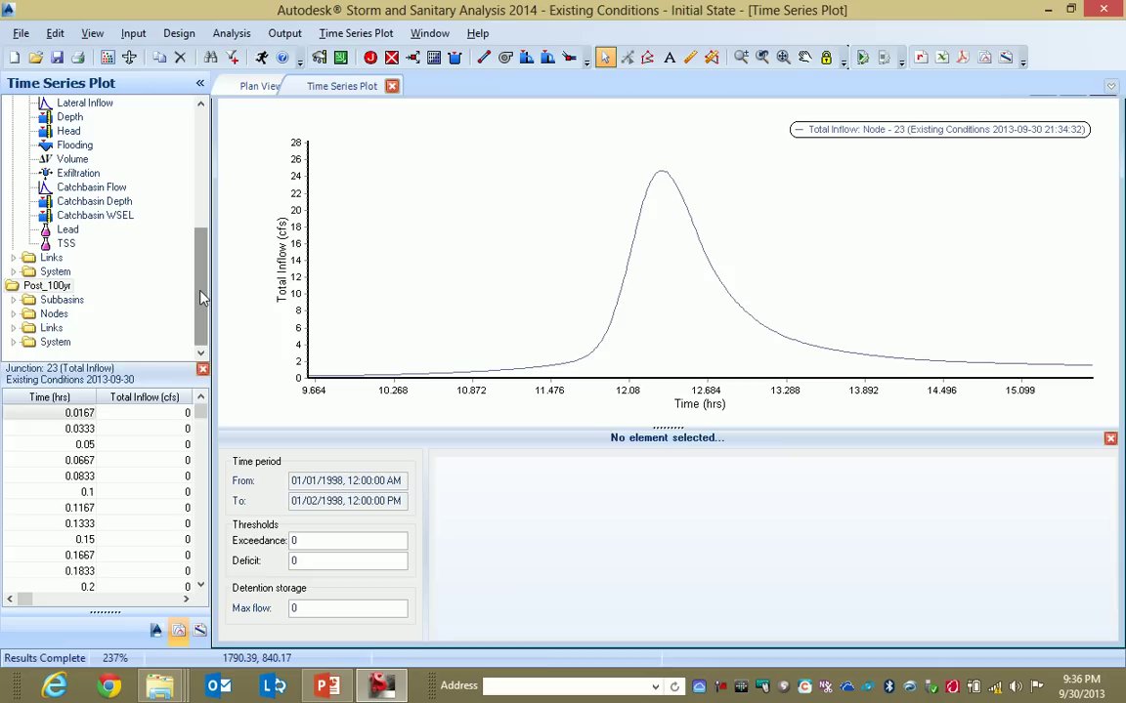
pyautogui.click(13, 314)
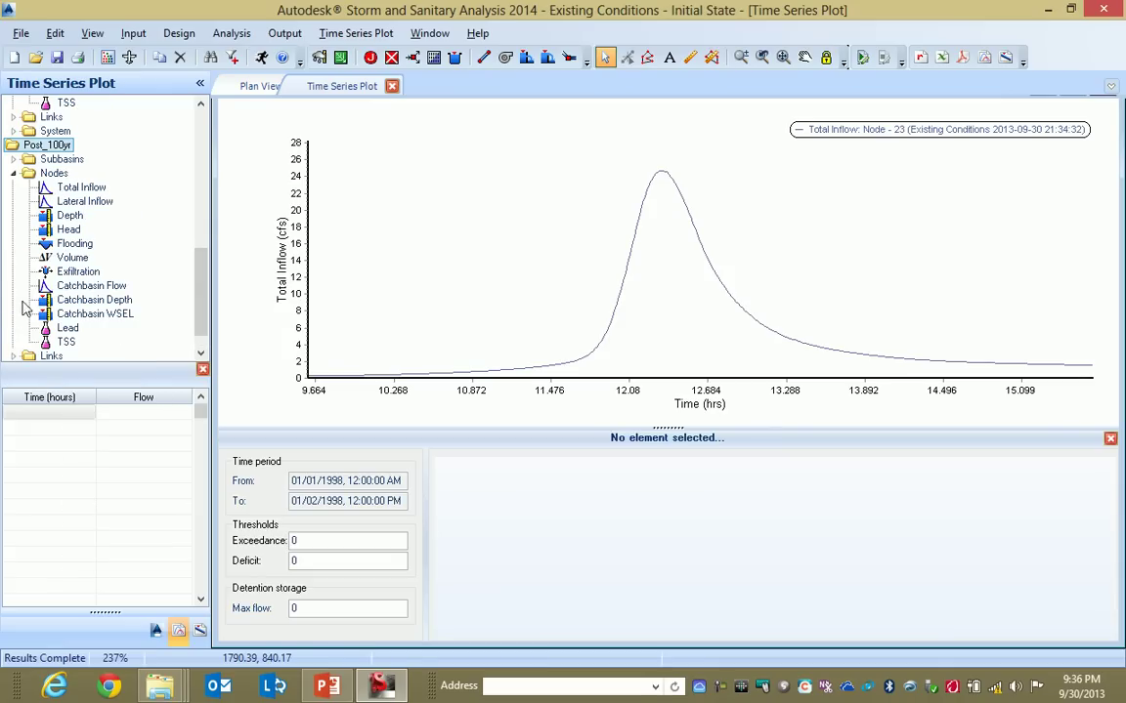
pyautogui.click(60, 187)
pyautogui.doubleClick(59, 190)
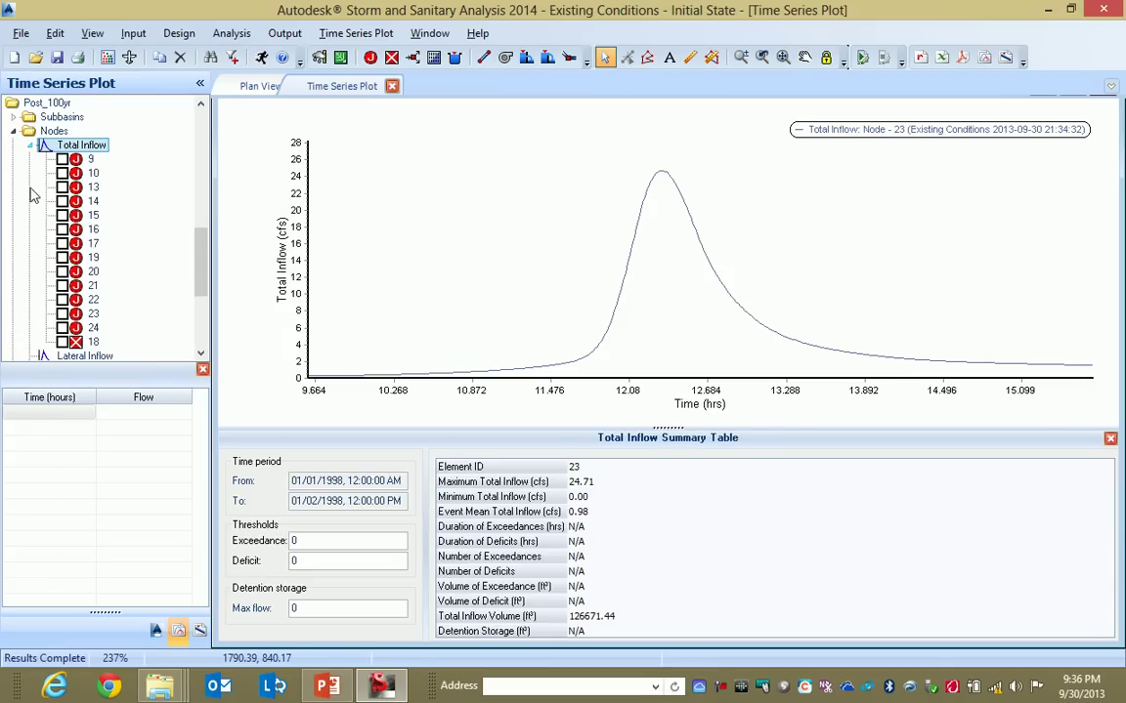
# Check node 23 under Post_100yr Total Inflow to overlay its 32.27 cfs hydrograph
pyautogui.click(63, 314)
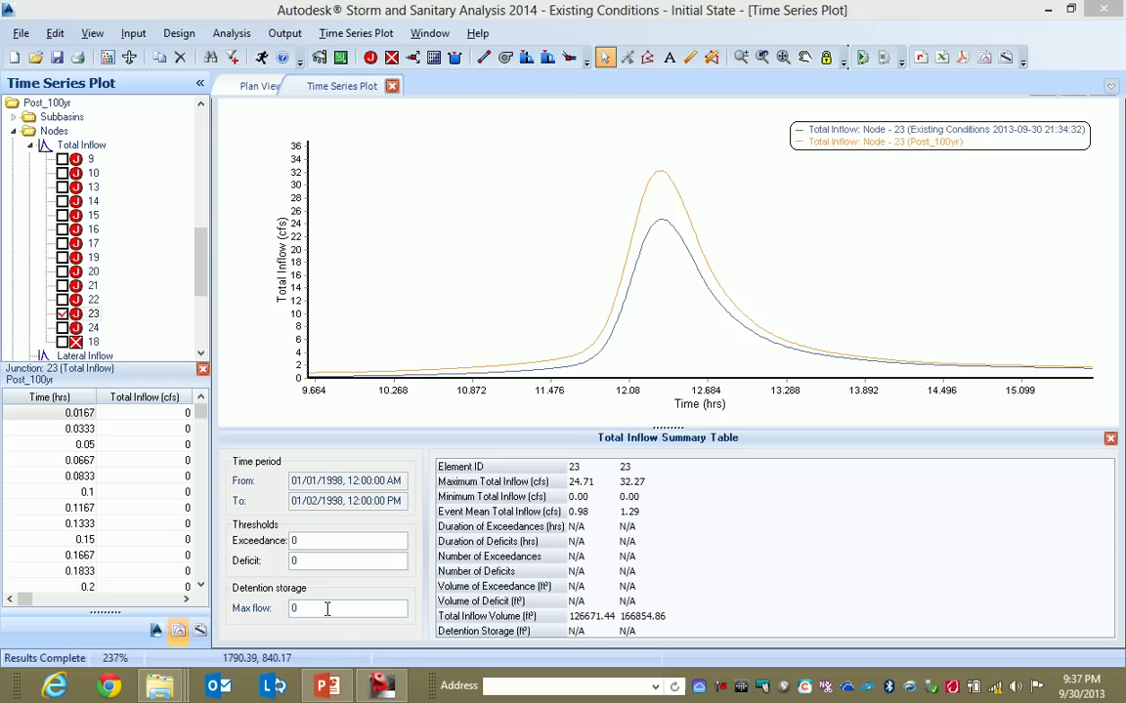
# Enter 24 as the detention storage maximum flow
pyautogui.click(294, 607)
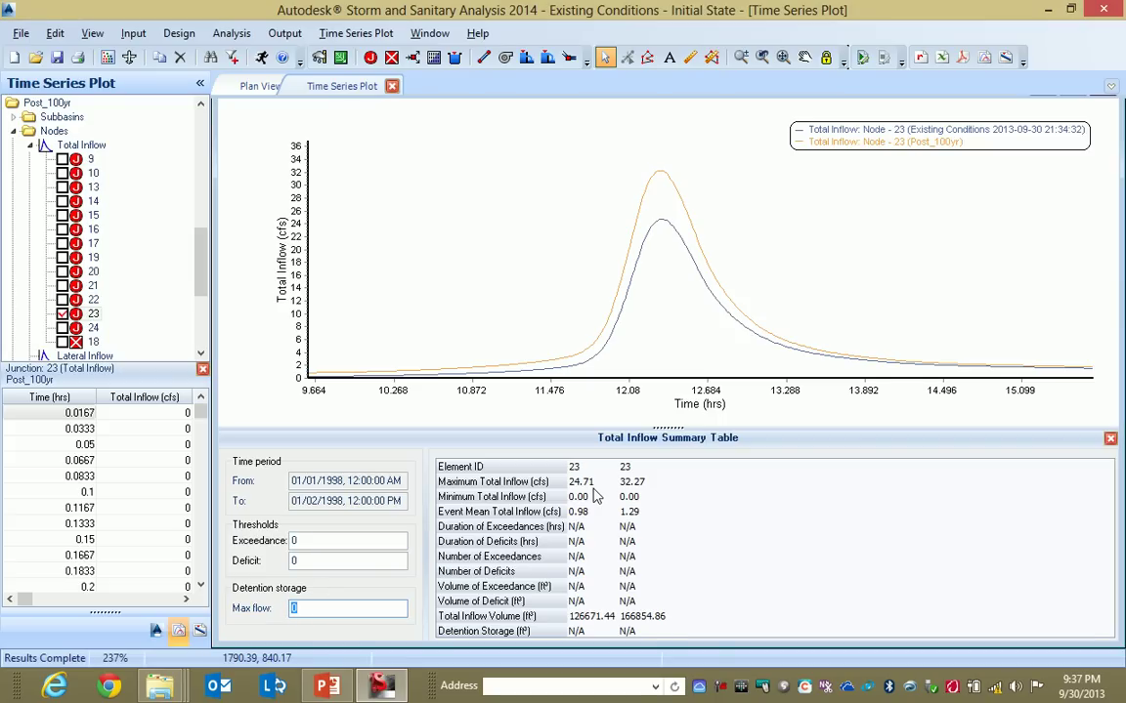
pyautogui.write('24.')
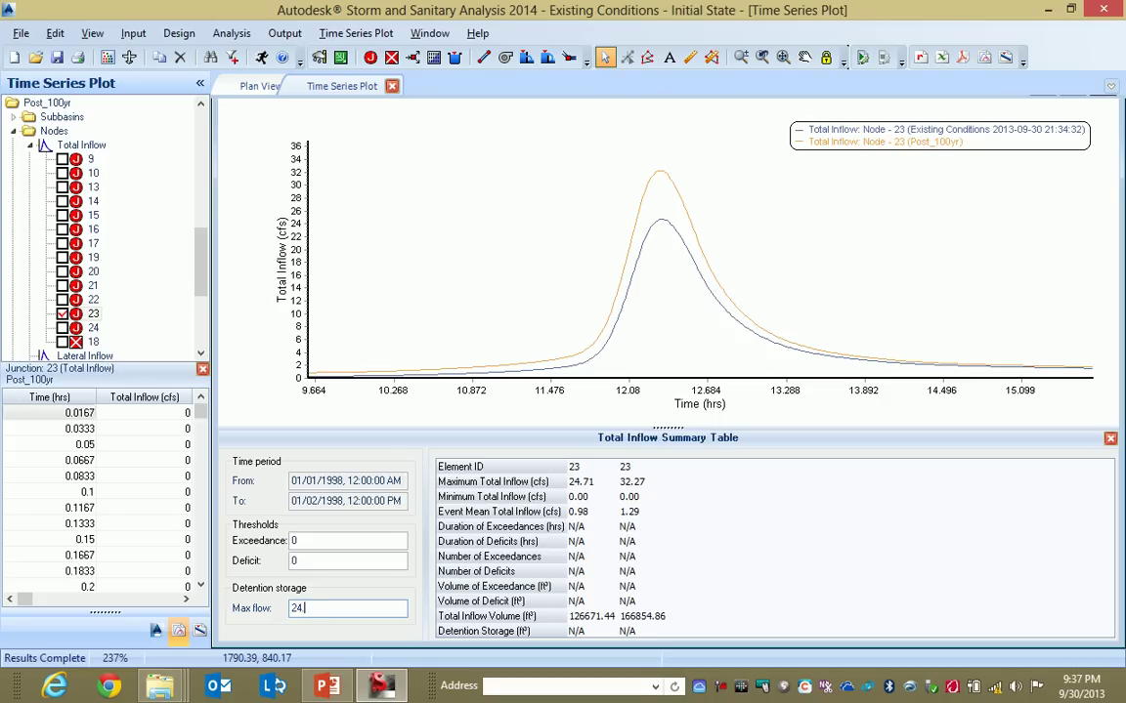